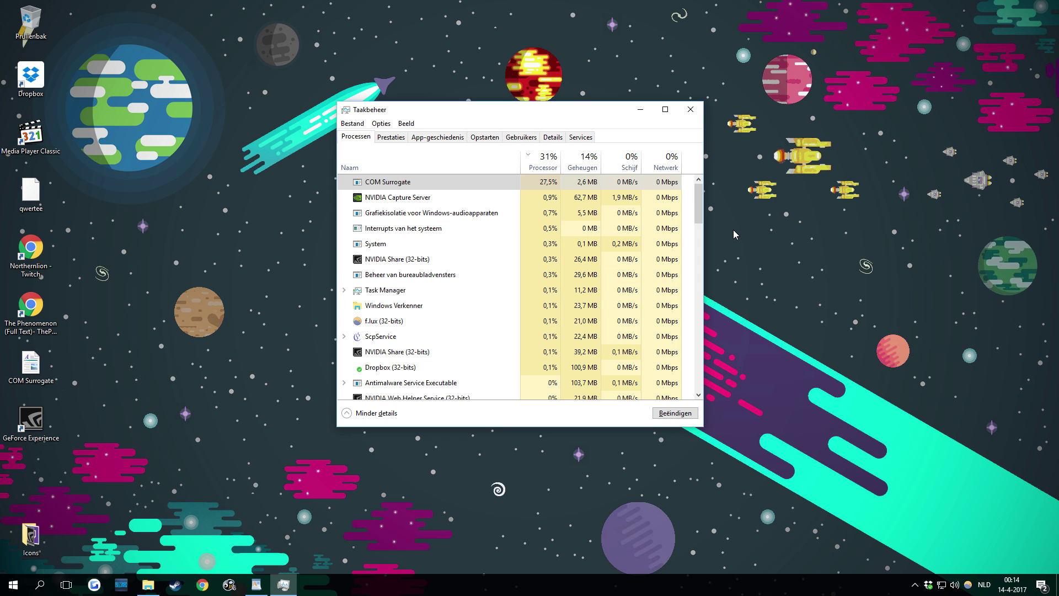
- Select COM Surrogate (about 29% CPU) in Task Manager and bring up the Process Explorer folder
click(390, 182)
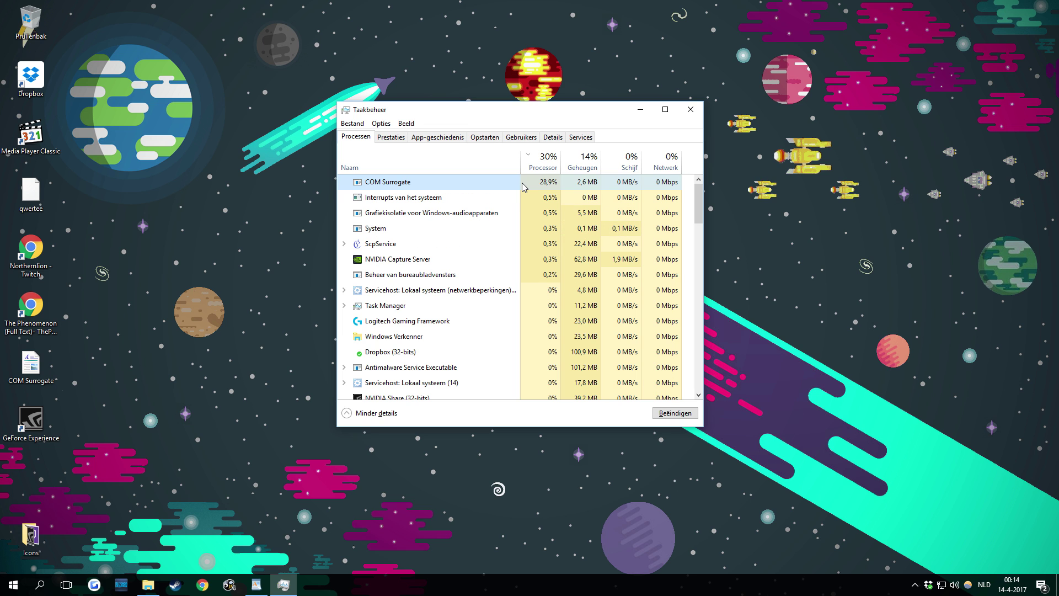
click(148, 585)
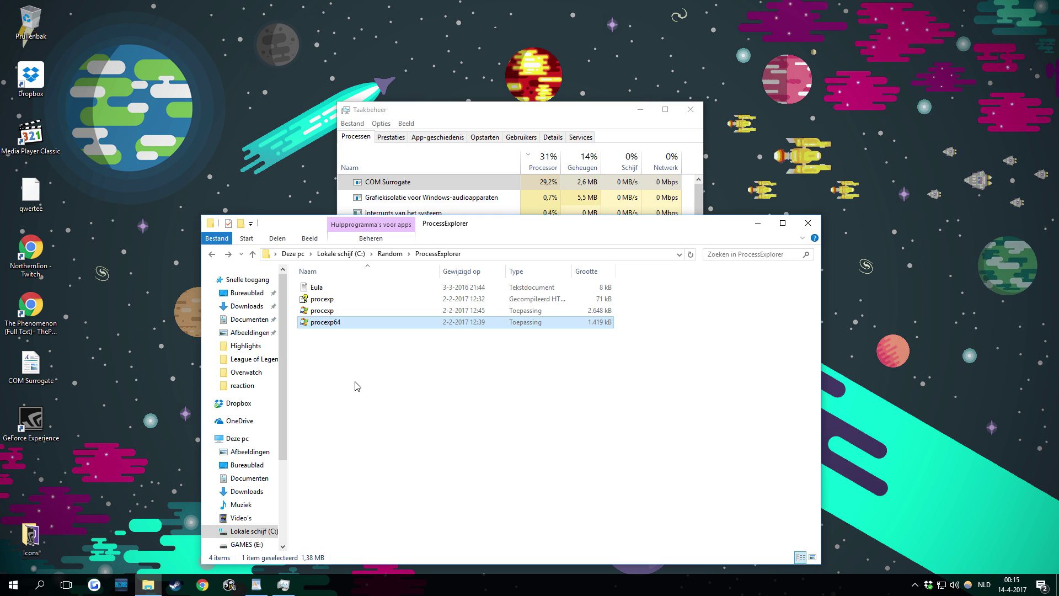
- Launch procexp64 and enable the lower pane from the View menu
double_click(366, 322)
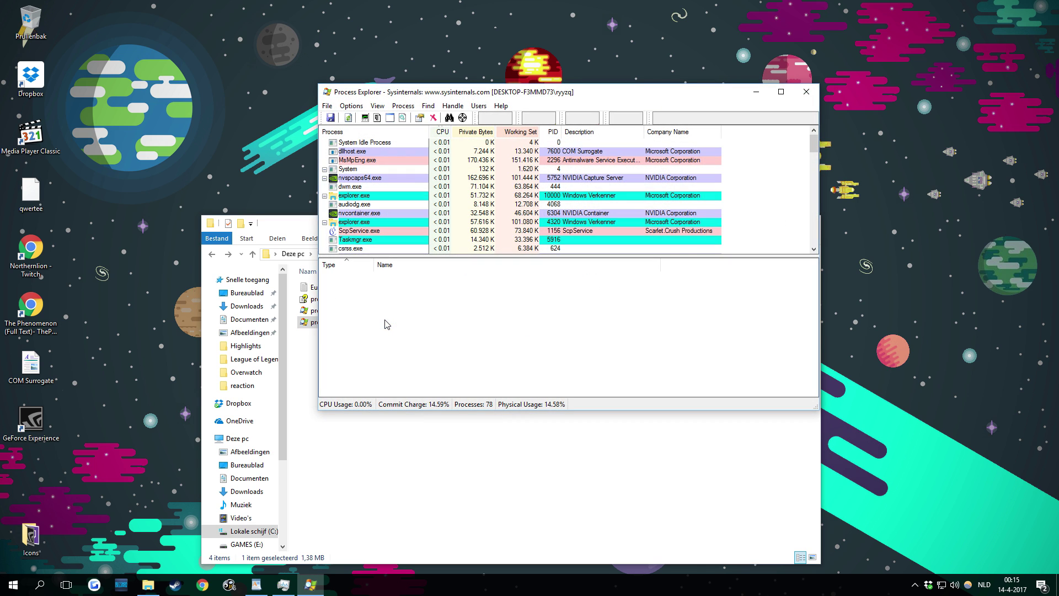
click(377, 106)
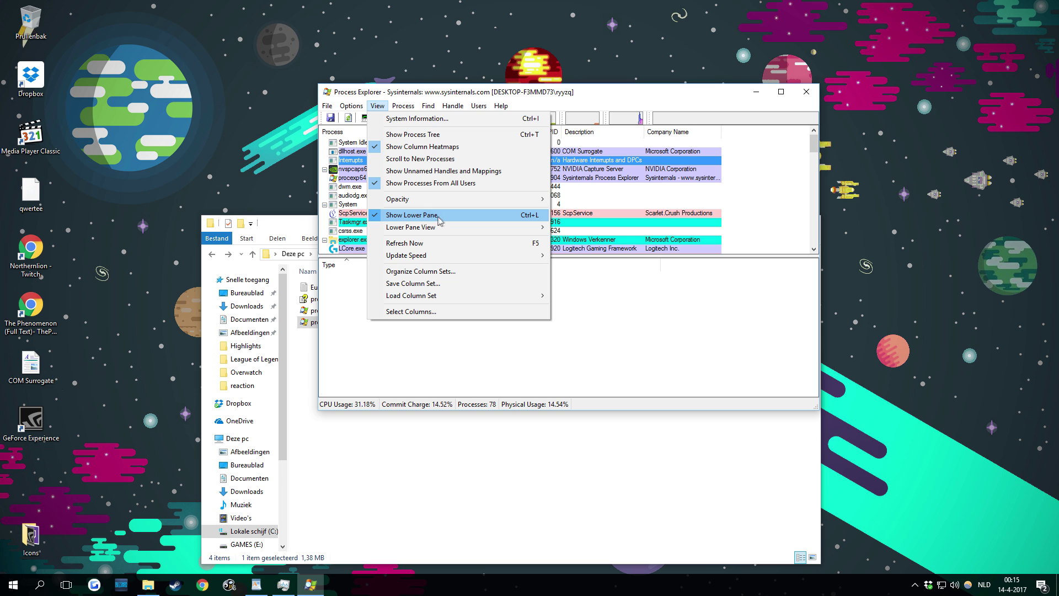
click(662, 361)
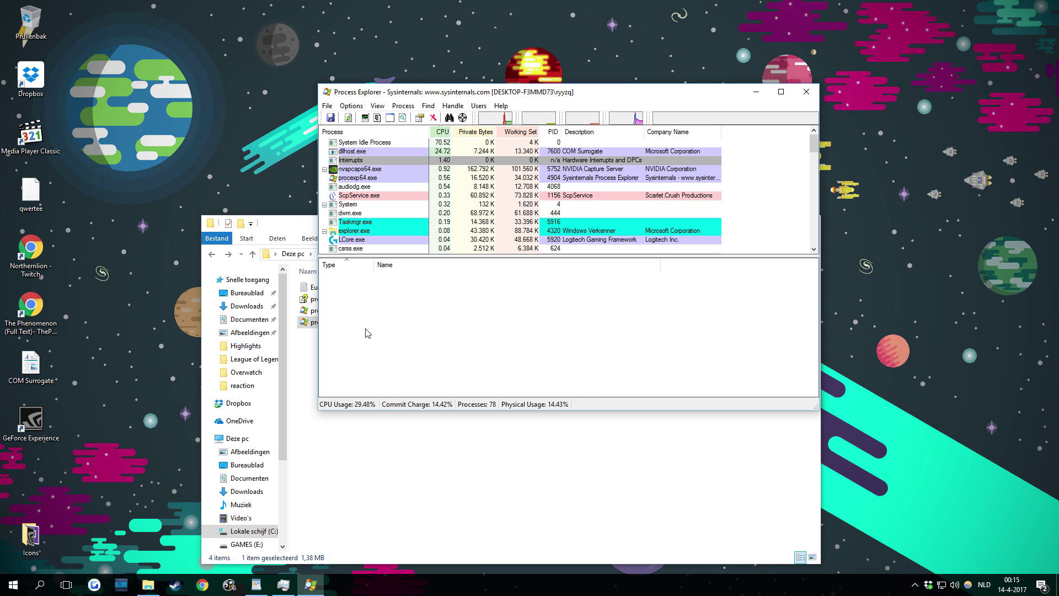
mouse_move(374, 154)
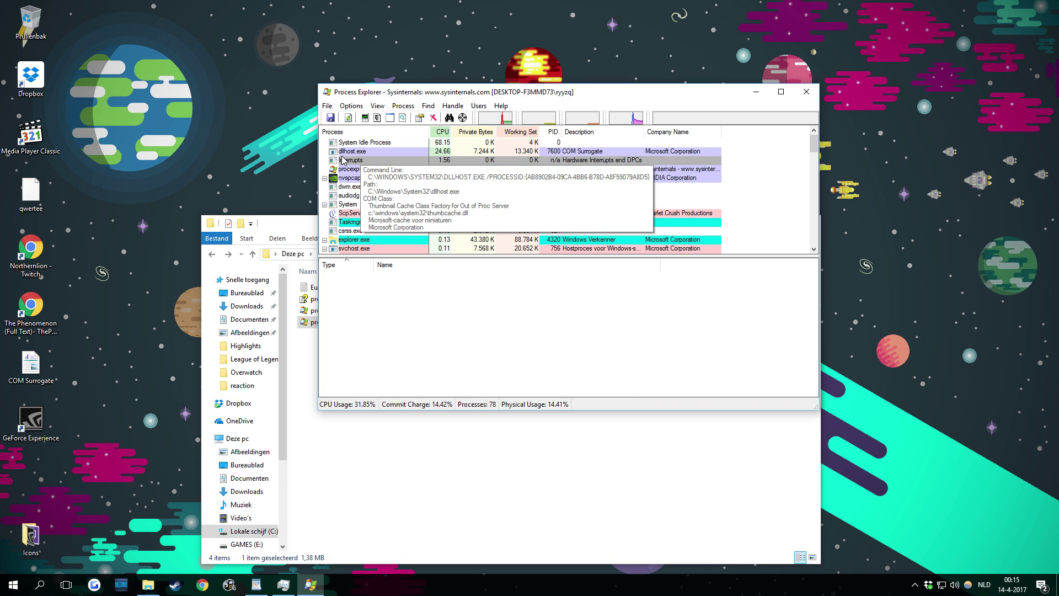
- Browse dllhost.exe's handles down to the League of Legends .webm file handle
click(374, 152)
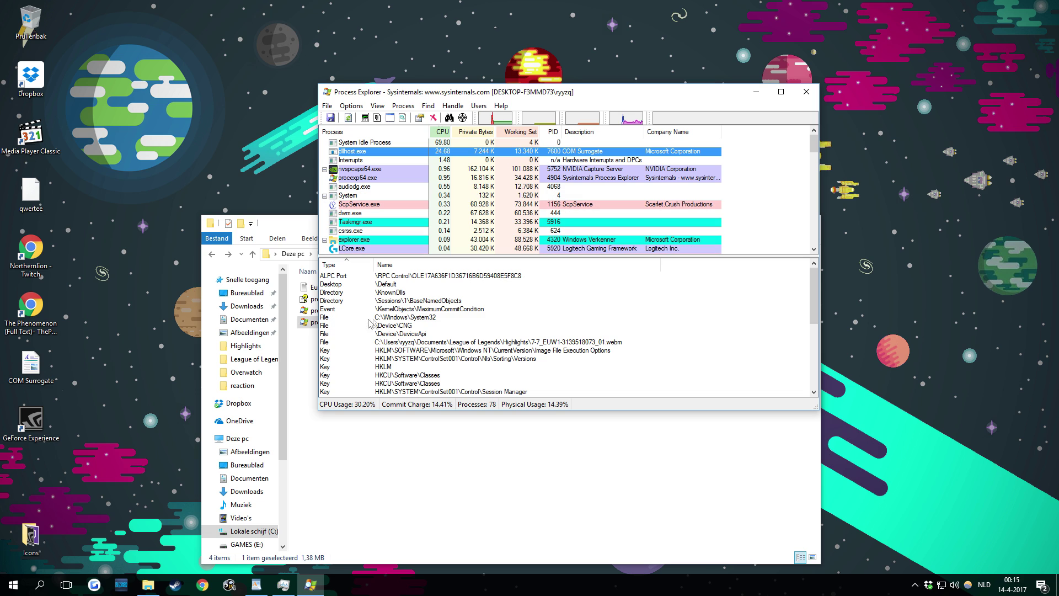
click(387, 318)
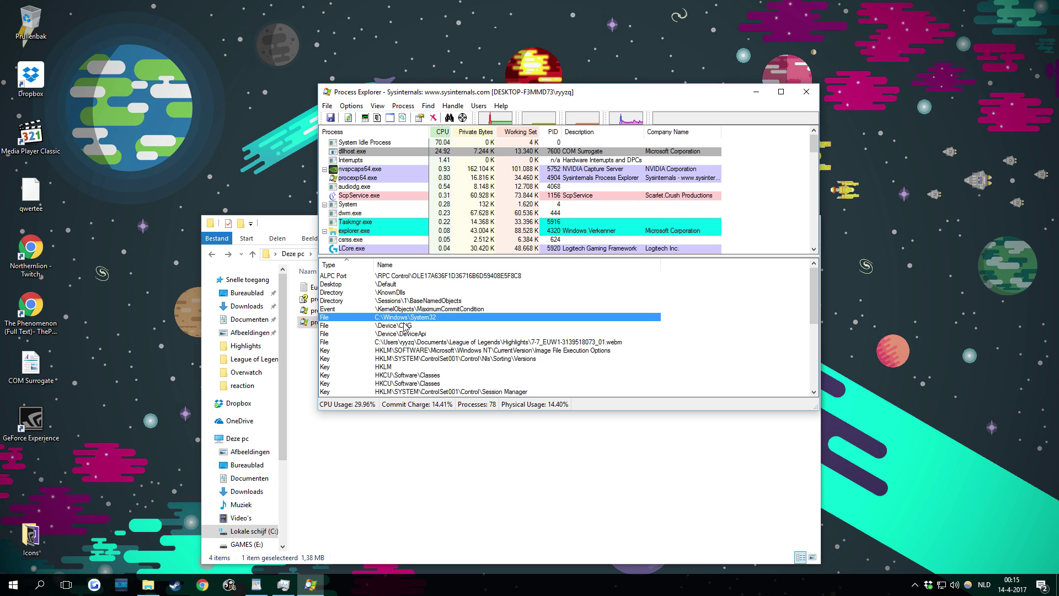
click(397, 326)
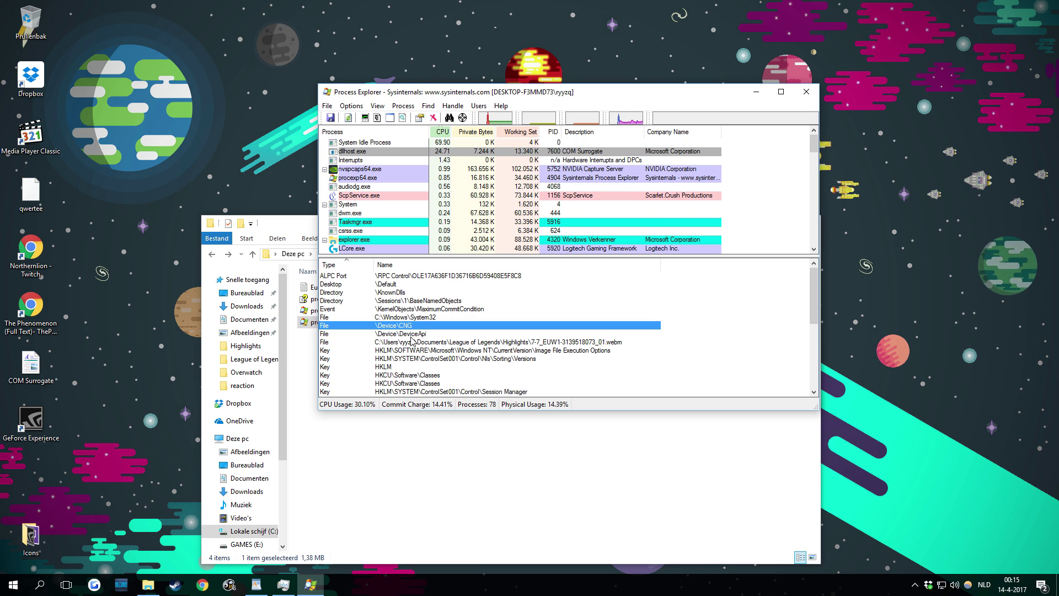
click(392, 343)
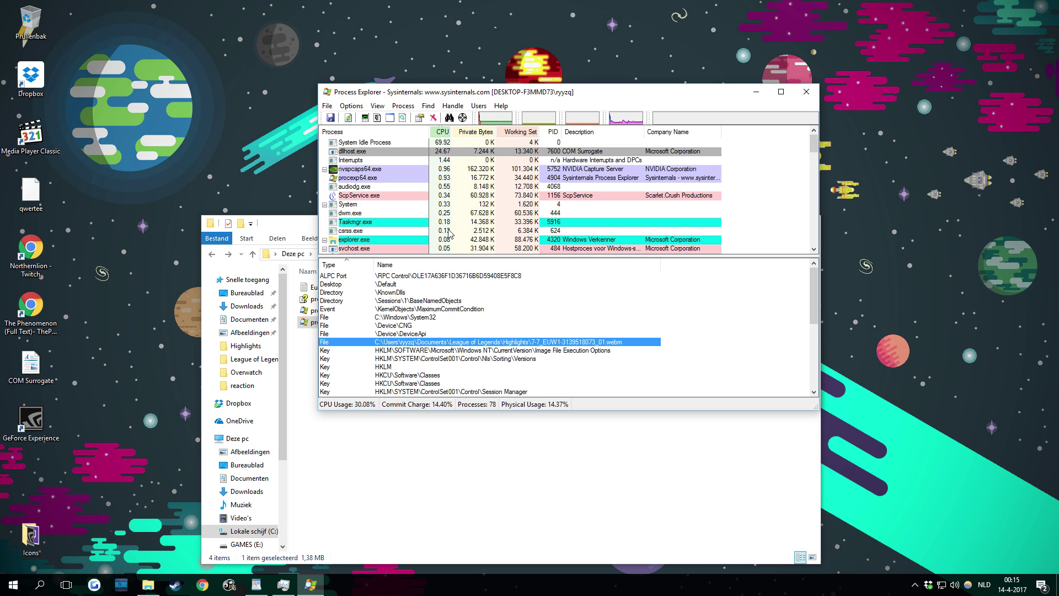
- Copy the .webm handle's full path from its Properties dialog
right_click(490, 342)
click(513, 360)
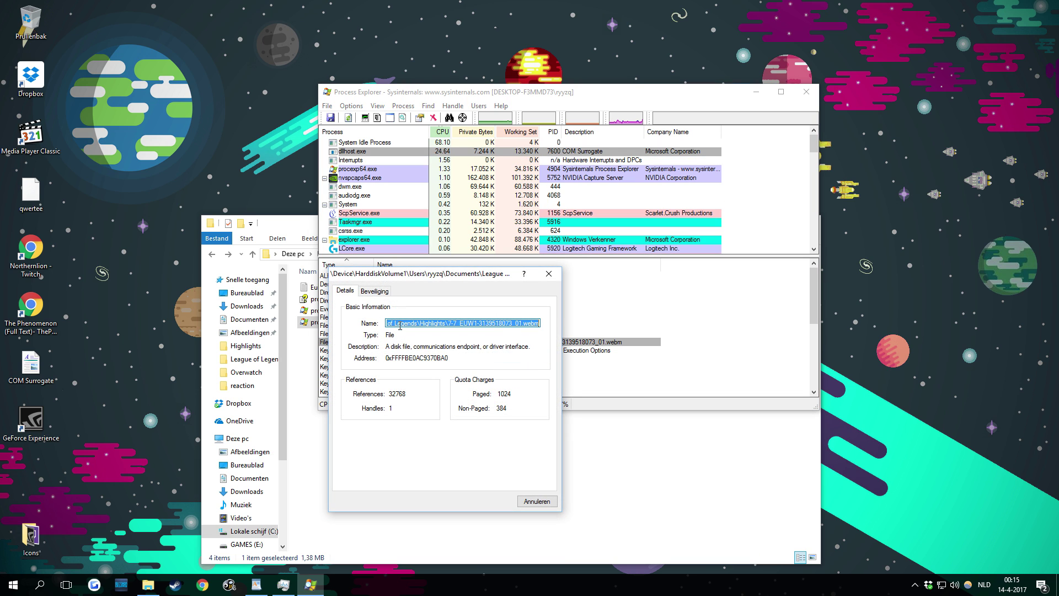
click(537, 502)
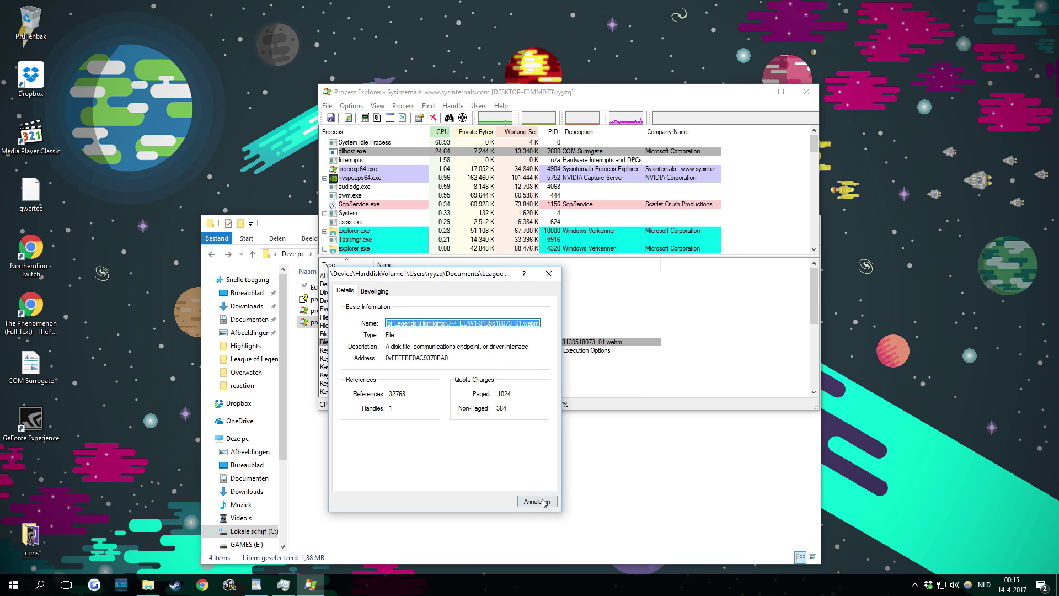
click(522, 254)
key(ctrl+v)
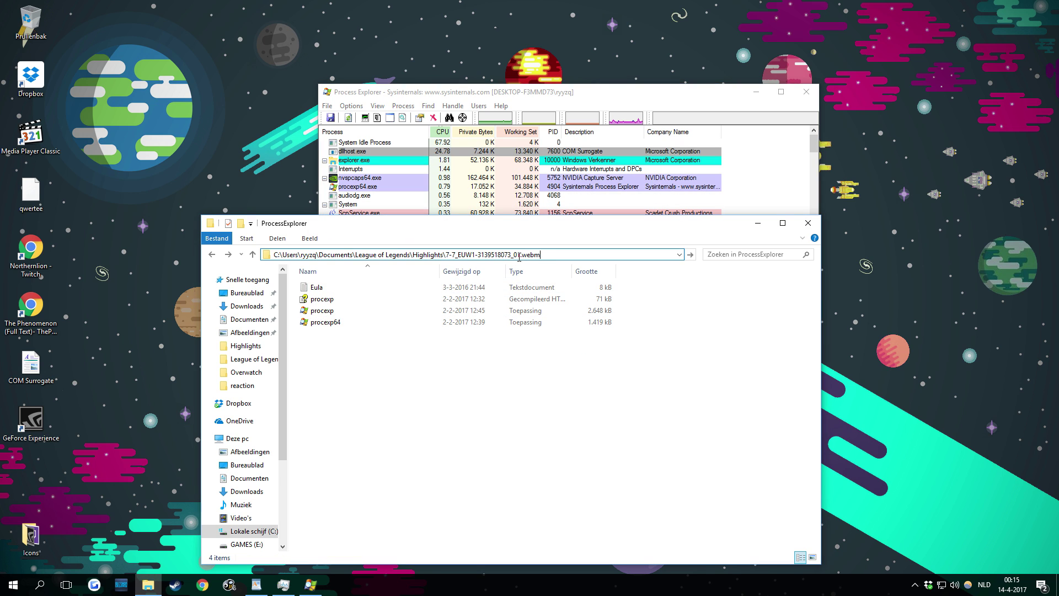
key(BackSpace)
key(BackSpace)
key(BackSpace)
key(BackSpace)
key(BackSpace)
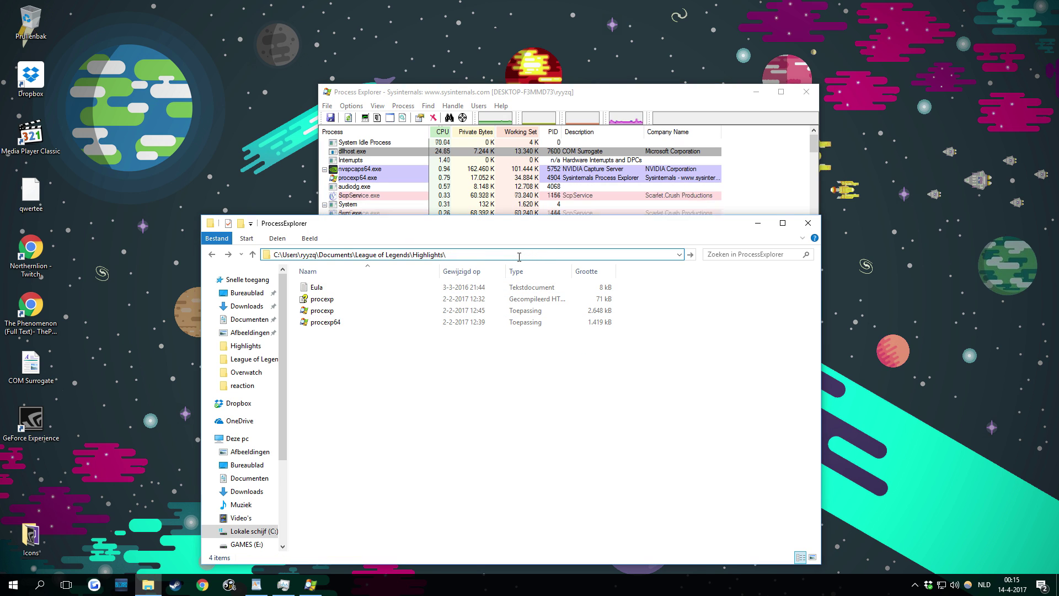
key(Return)
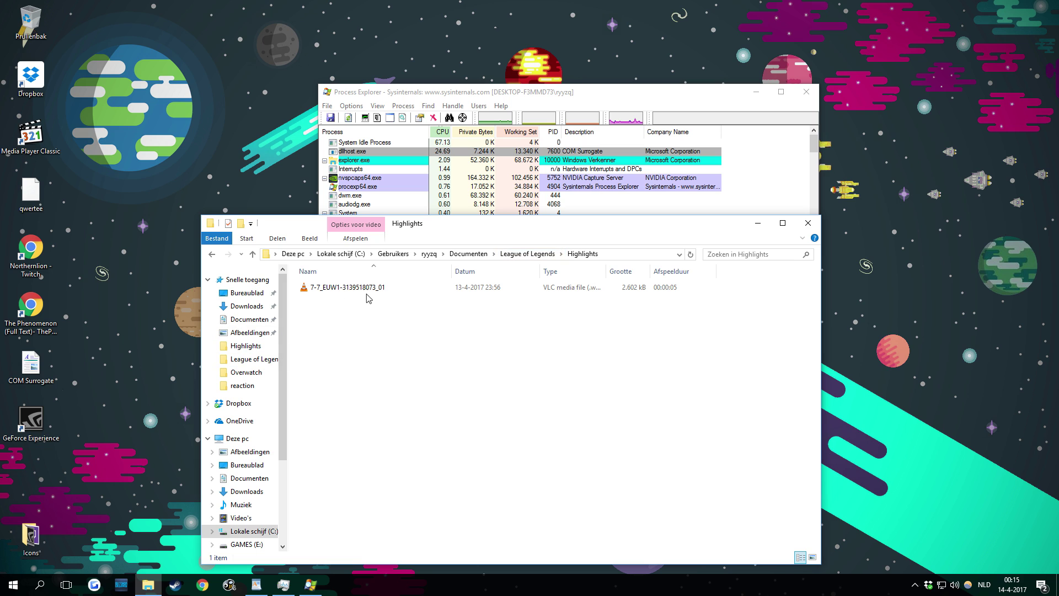
click(368, 295)
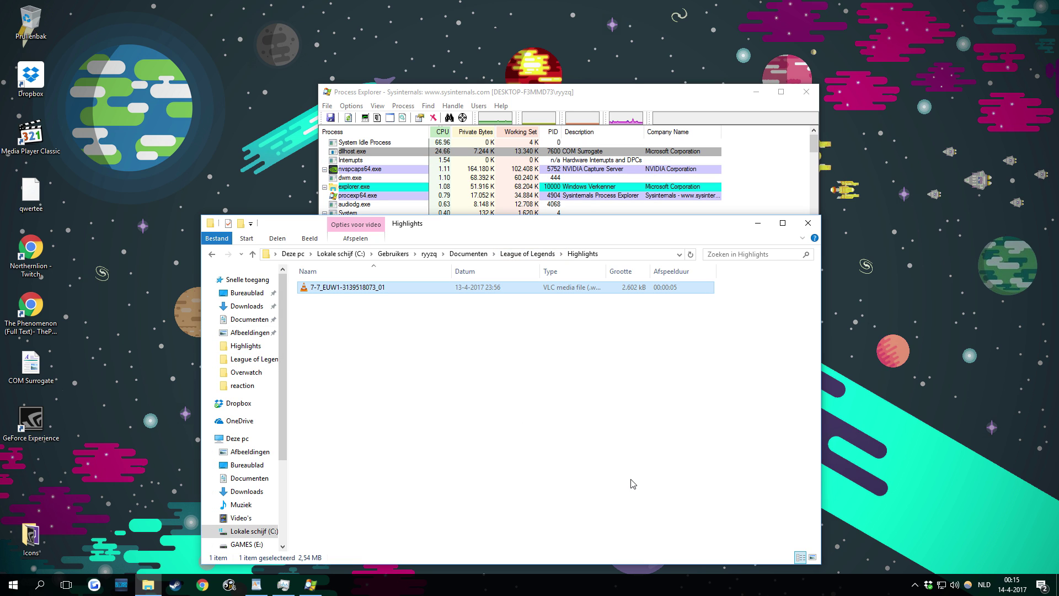
key(Return)
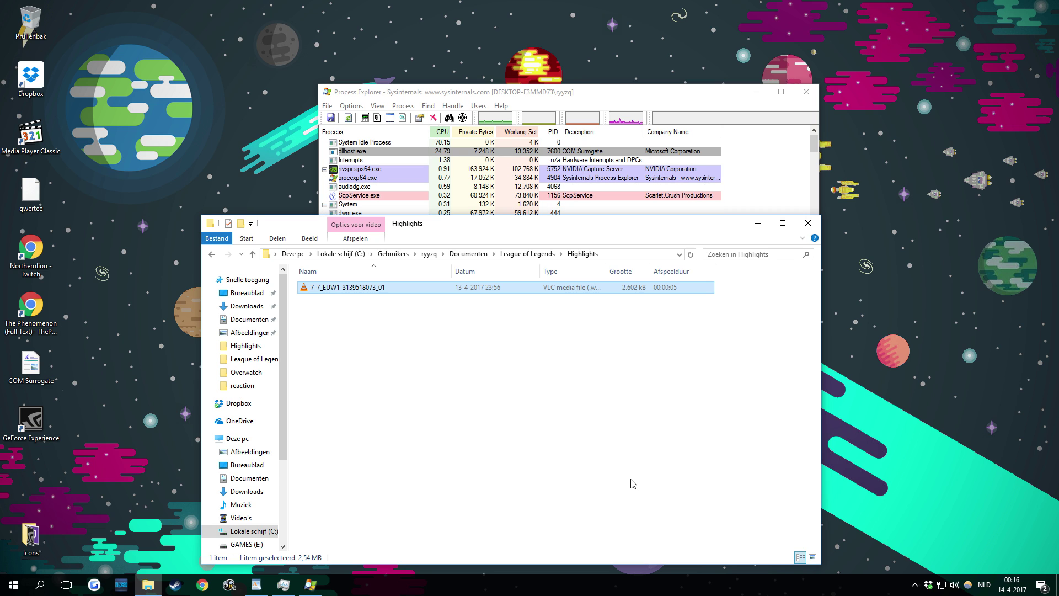
- Close the File Explorer window showing the Highlights folder
click(808, 225)
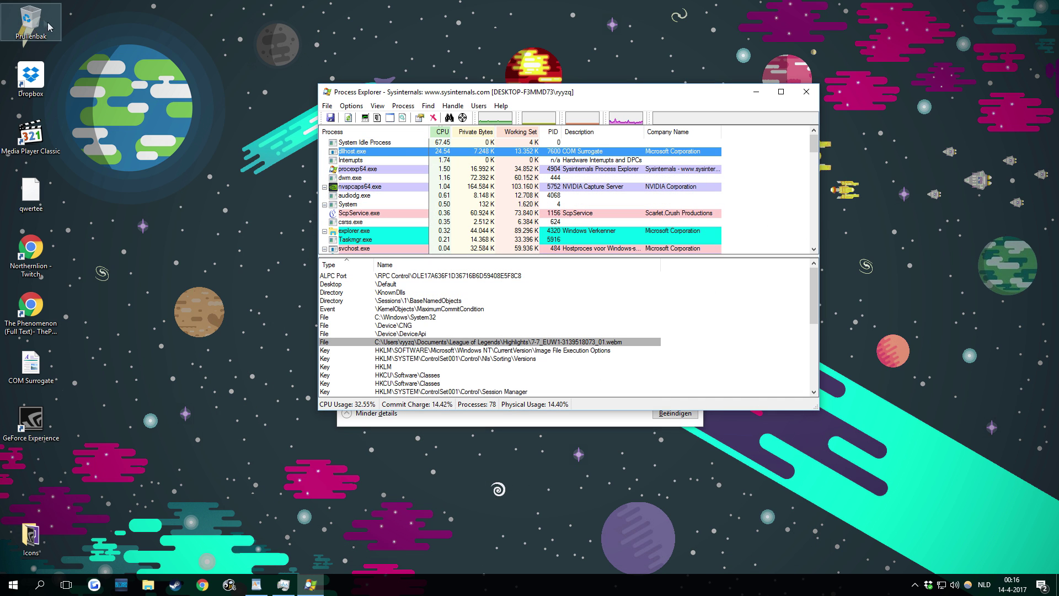